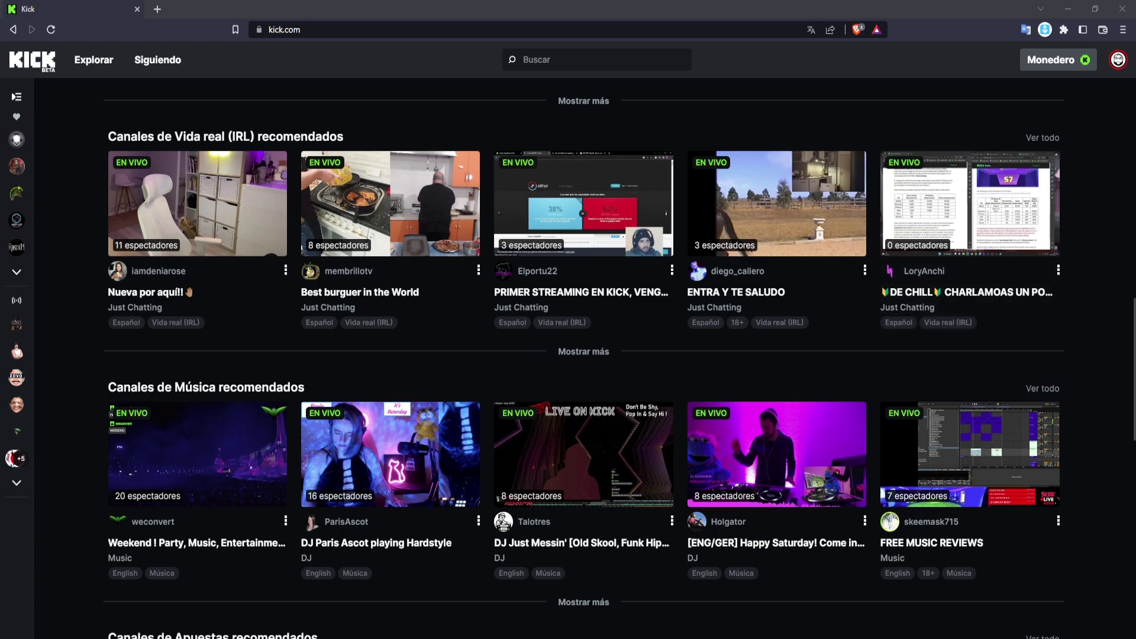
- Bring the Kick browser window into focus on the home page
left_click(1078, 120)
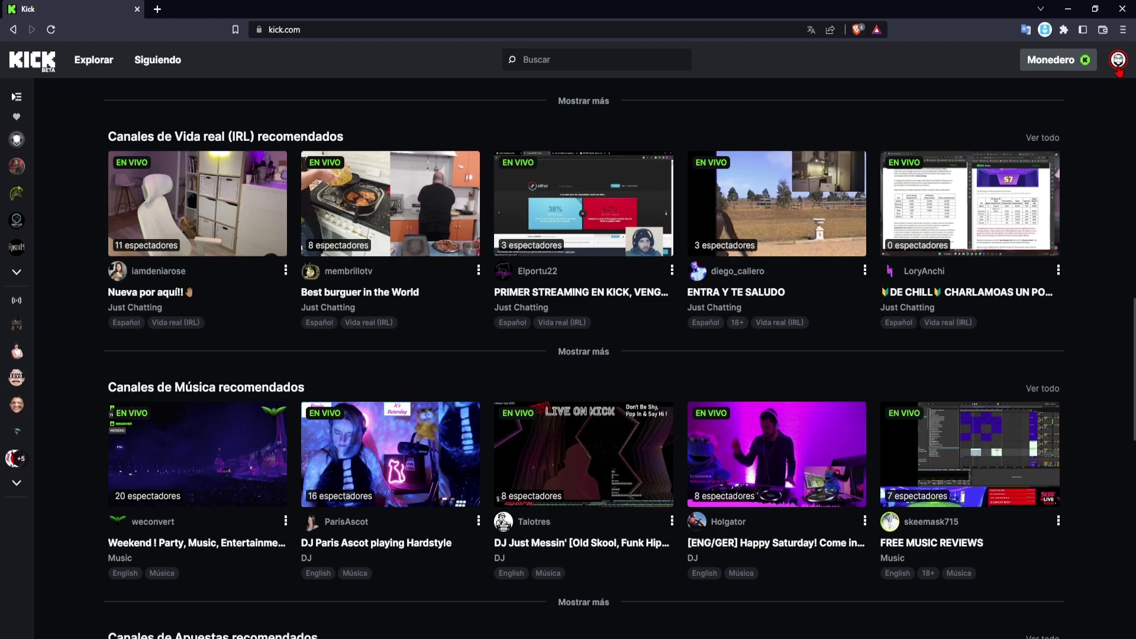
- Open your offline channel page from the avatar menu, check its Videos, then return to Sobre
left_click(1117, 69)
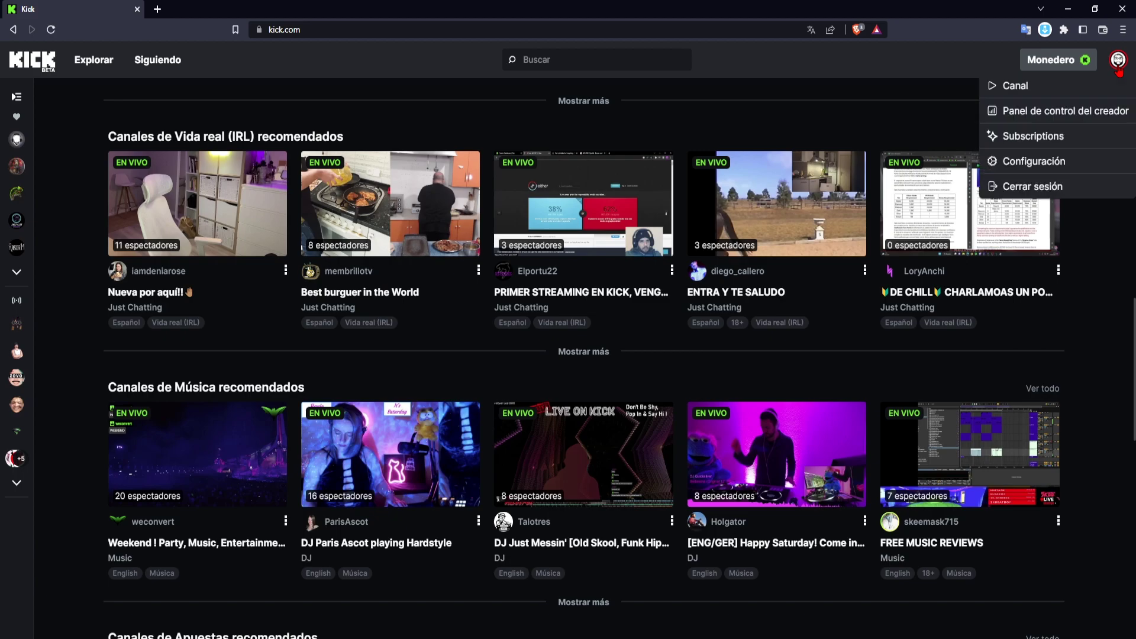
left_click(1039, 88)
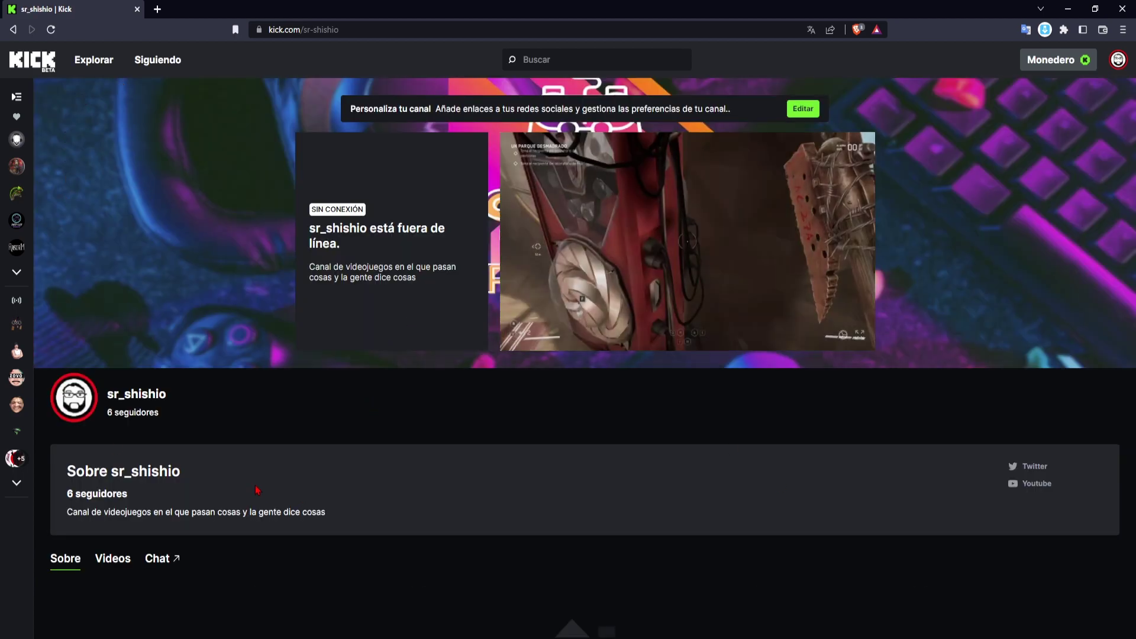
scroll(258, 490, "down", 3)
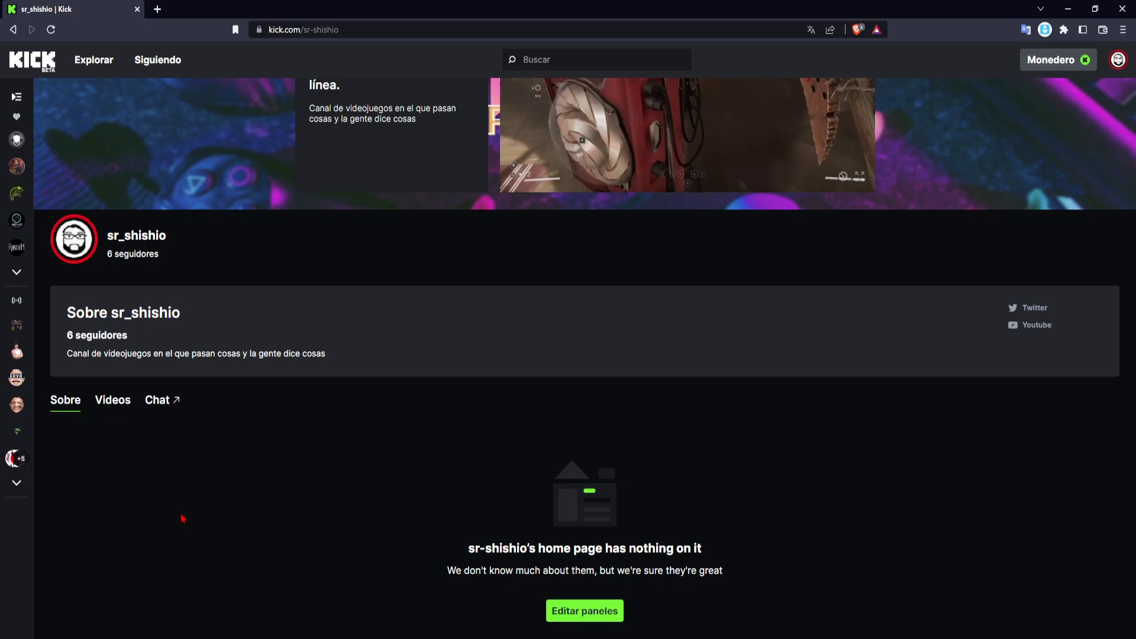
scroll(204, 491, "up", 3)
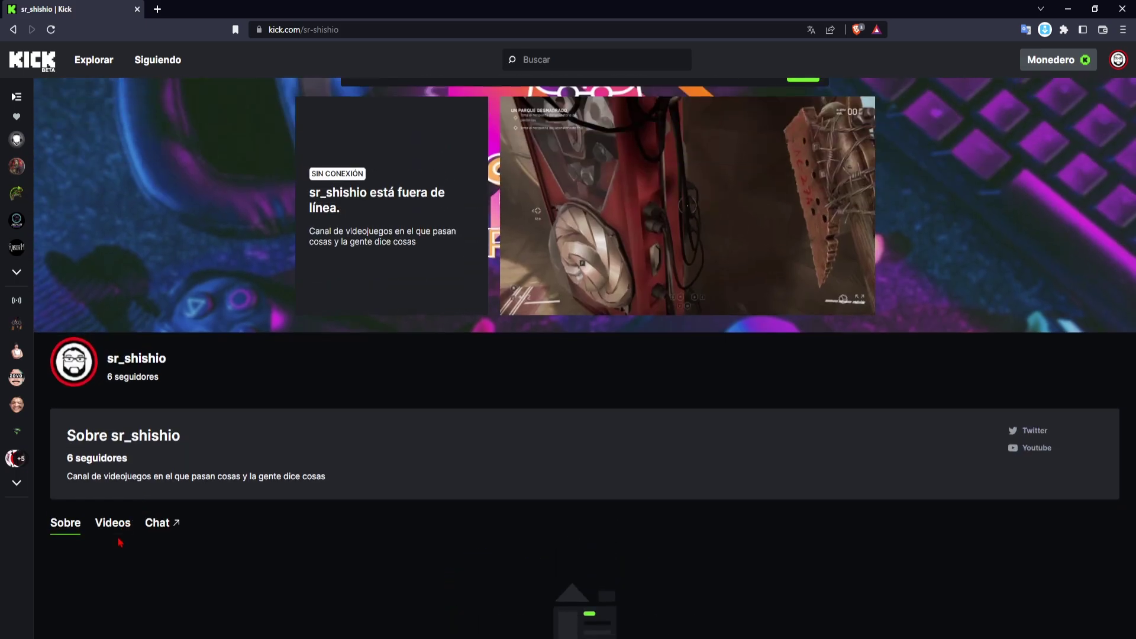
left_click(128, 536)
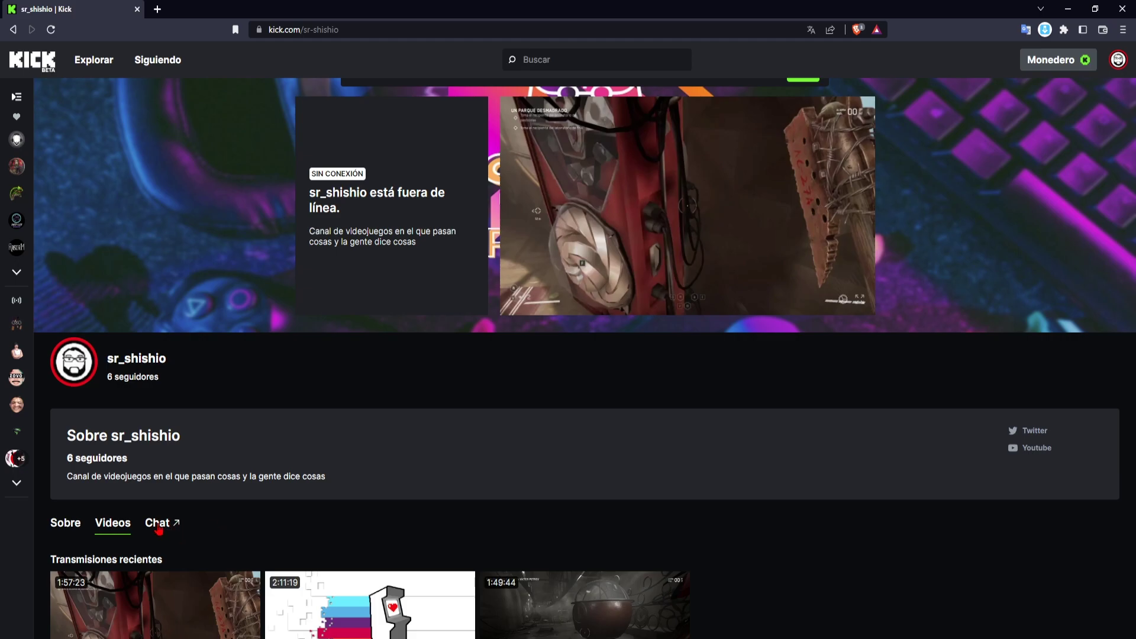
left_click(77, 529)
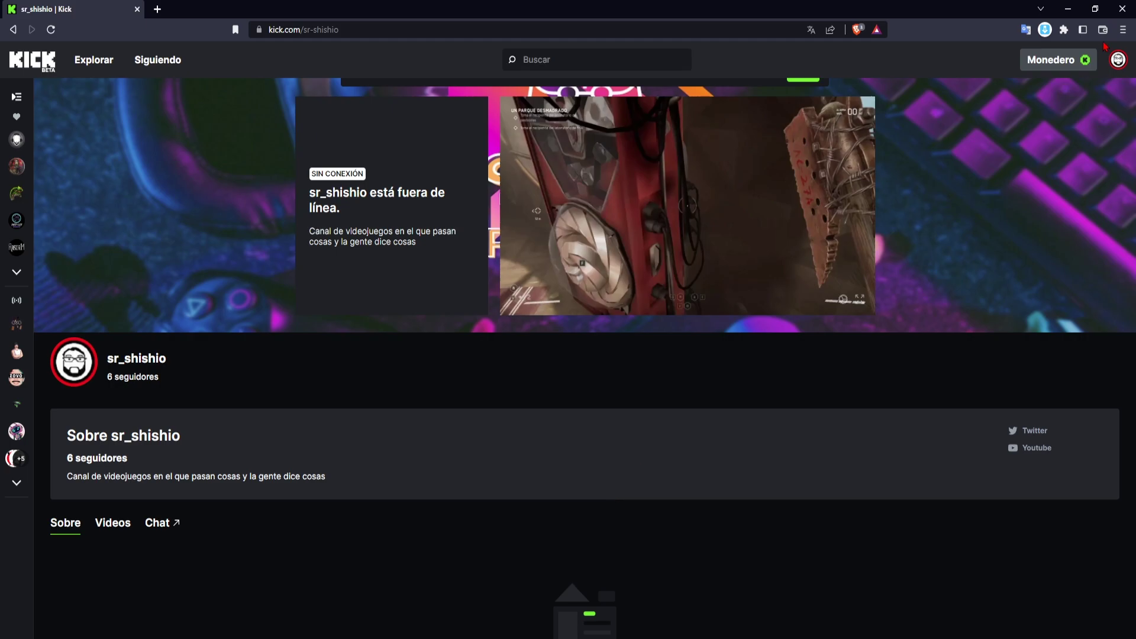
- Open the dashboard's Achievements page showing 6/75 followers and 5.97/5.00 streamed hours
left_click(1118, 65)
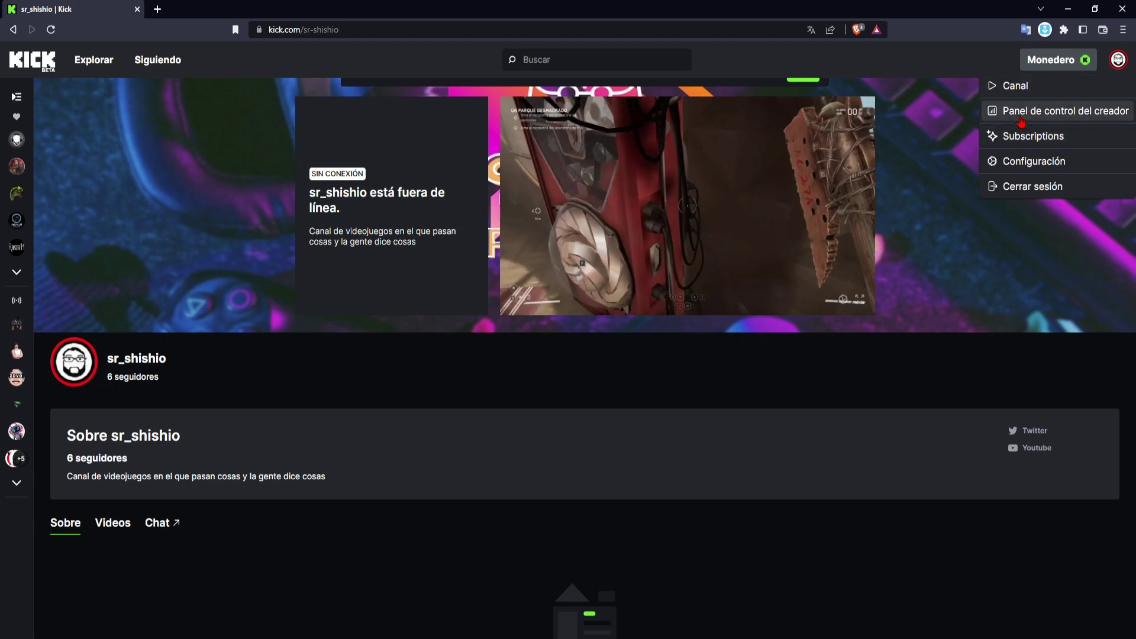
left_click(1031, 165)
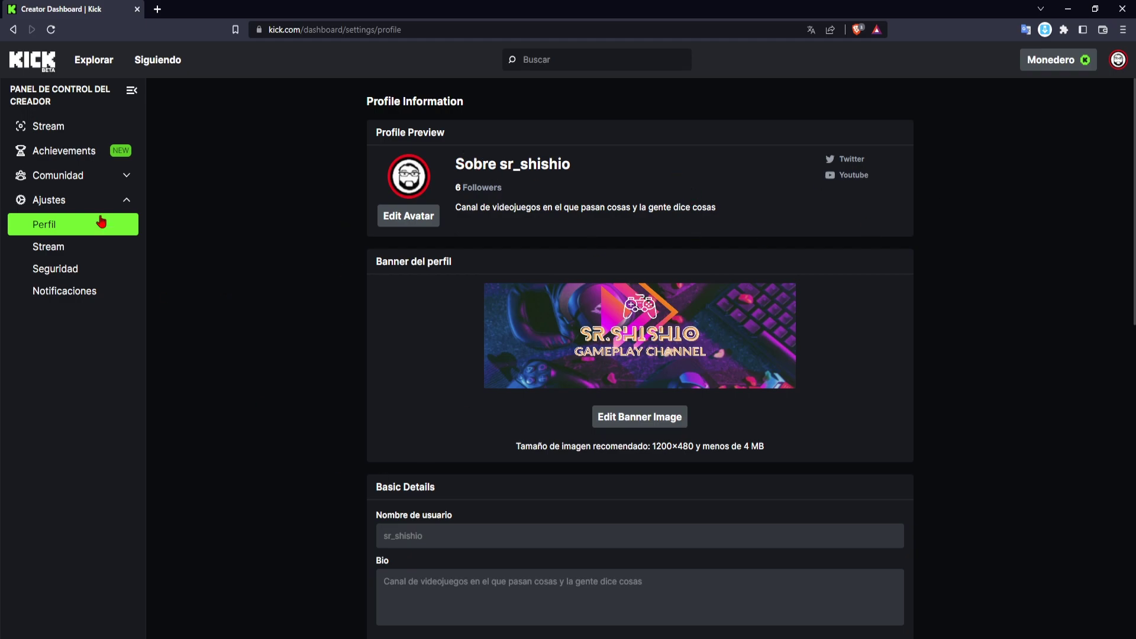
left_click(57, 155)
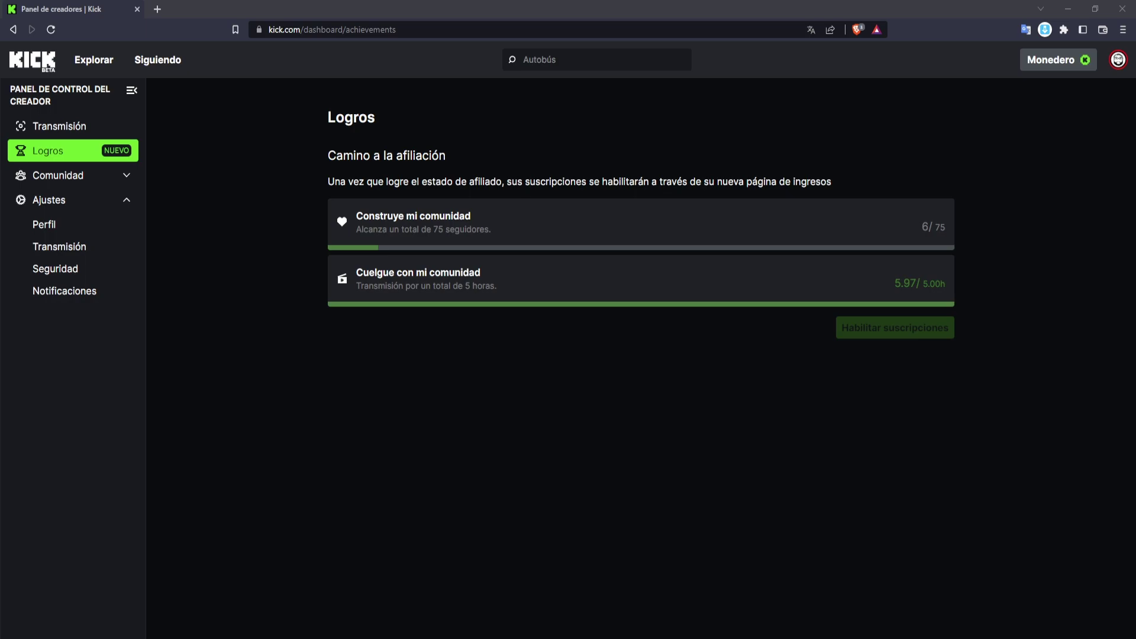
- Go to Transmisión in the dashboard sidebar to see the offline preview and empty chat
left_click(1042, 280)
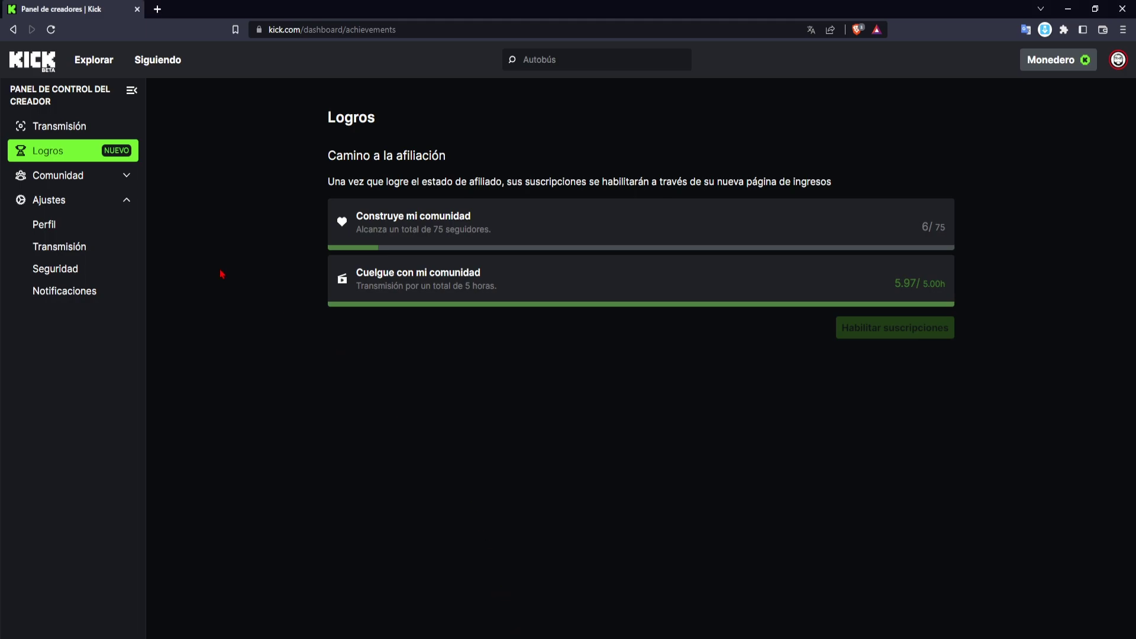
left_click(73, 136)
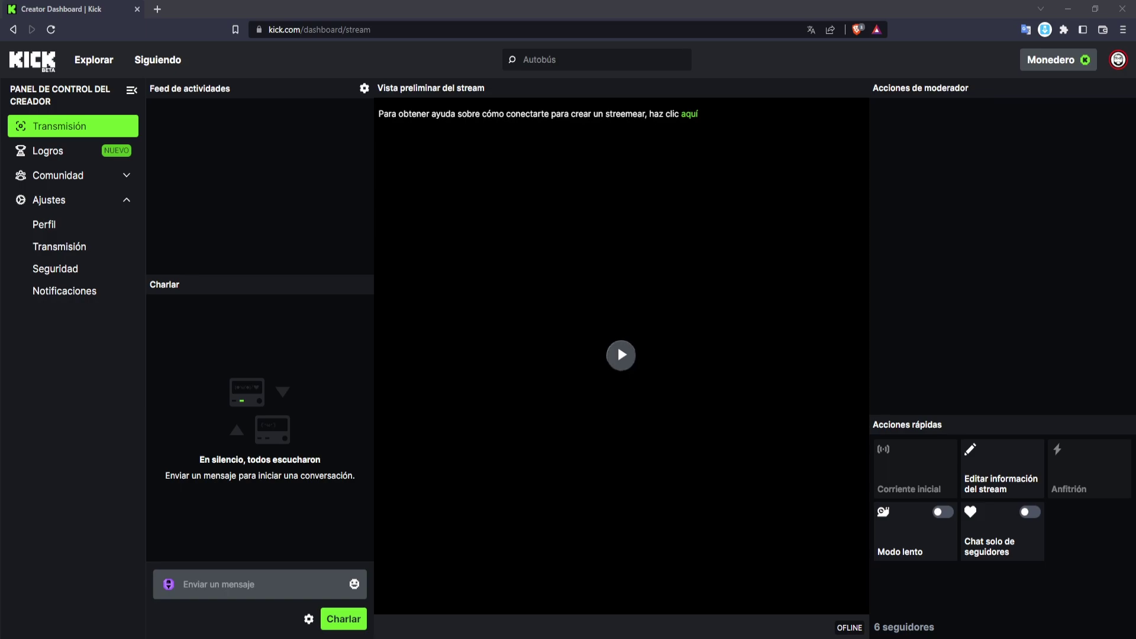
- Review the Stream page with slow mode and followers-only chat both off, then switch windows
left_click(911, 478)
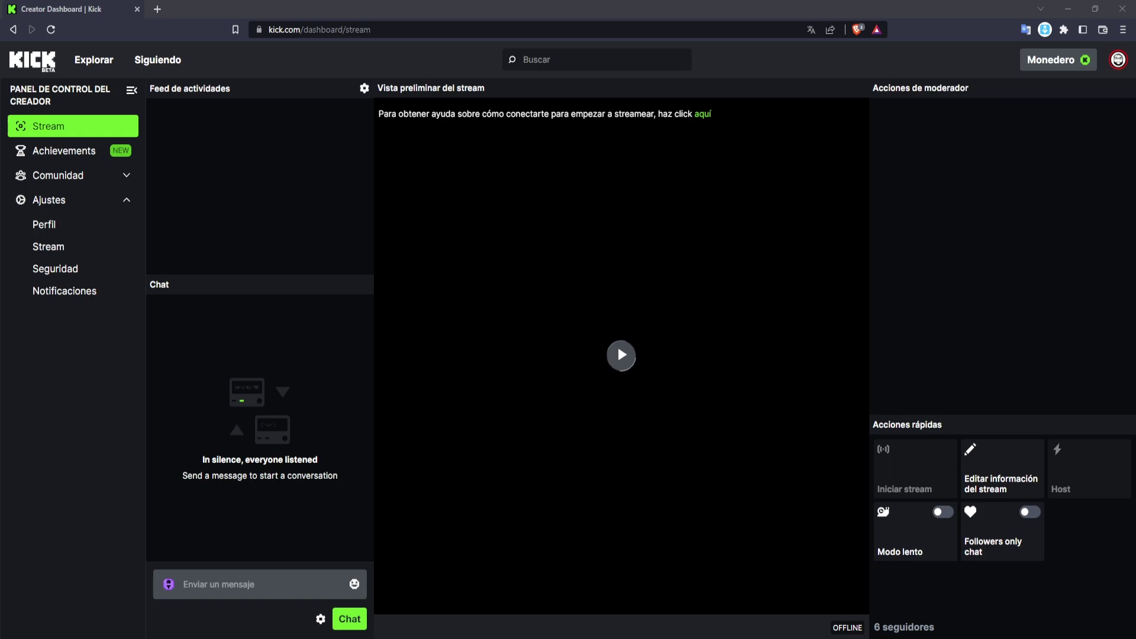
key("alt+Tab")
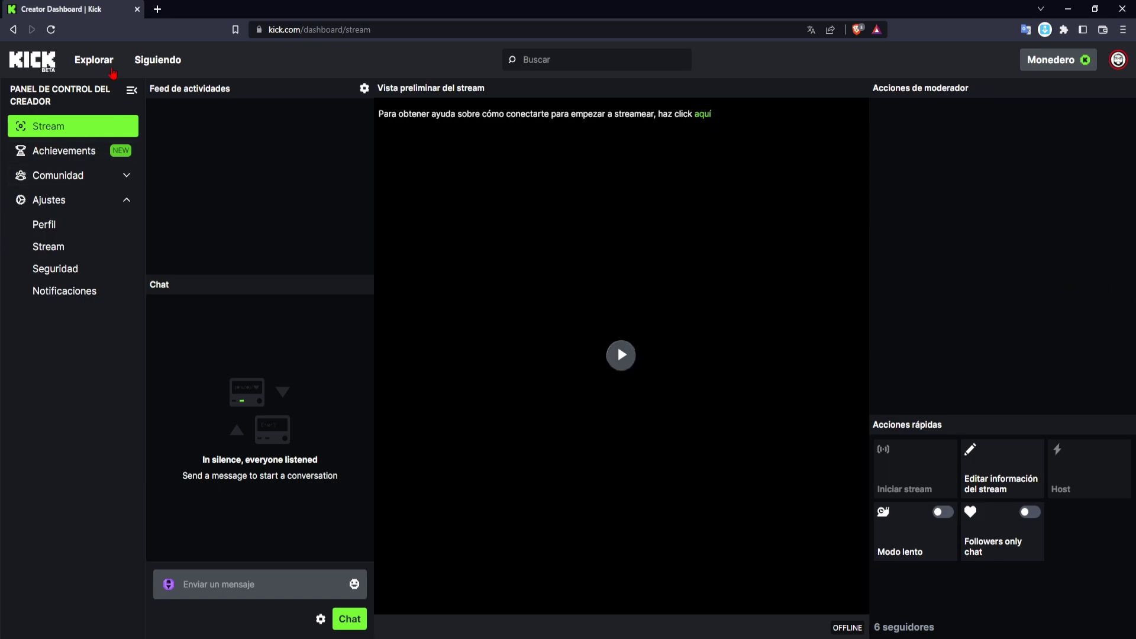
- Return home via the KICK logo, collapse the Siguiendo sidebar, and browse the featured streams
left_click(28, 64)
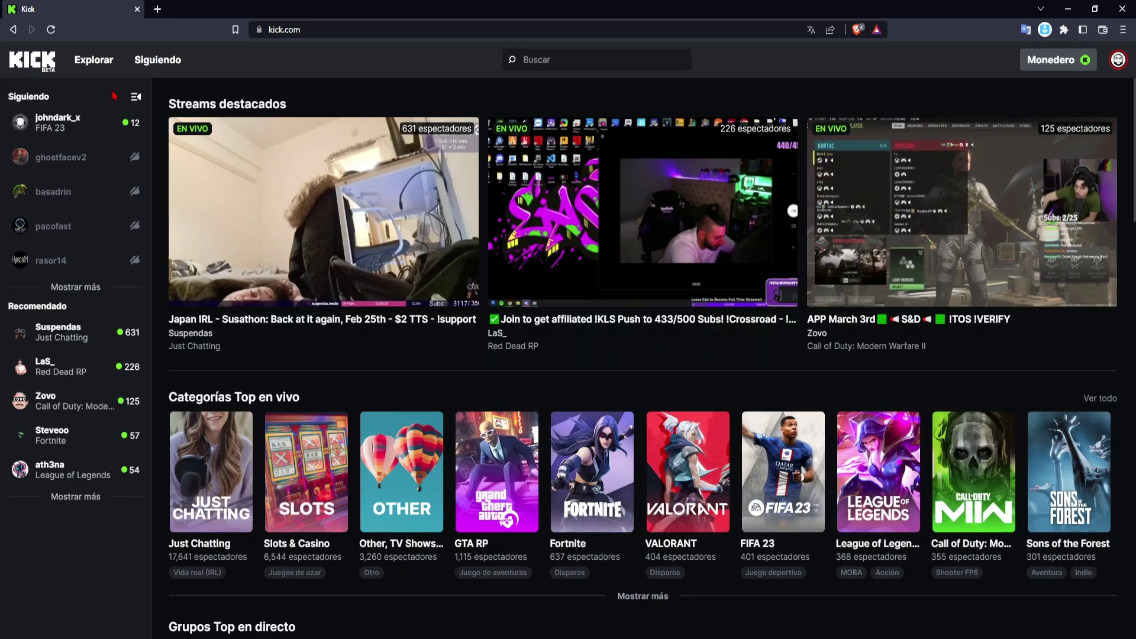
left_click(135, 96)
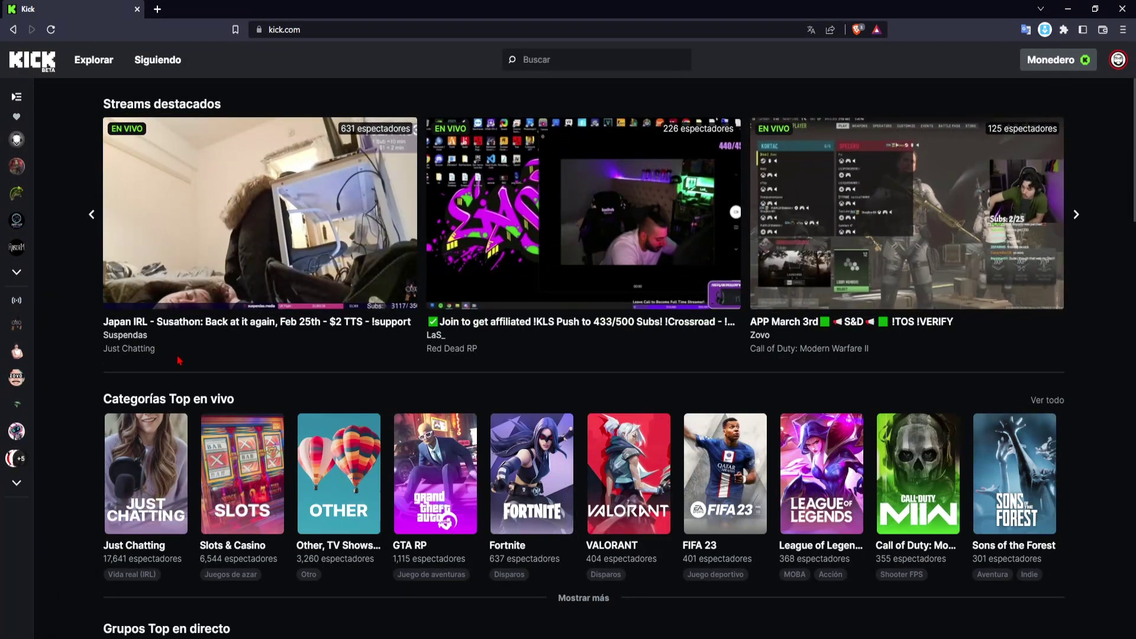
scroll(355, 384, "down", 3)
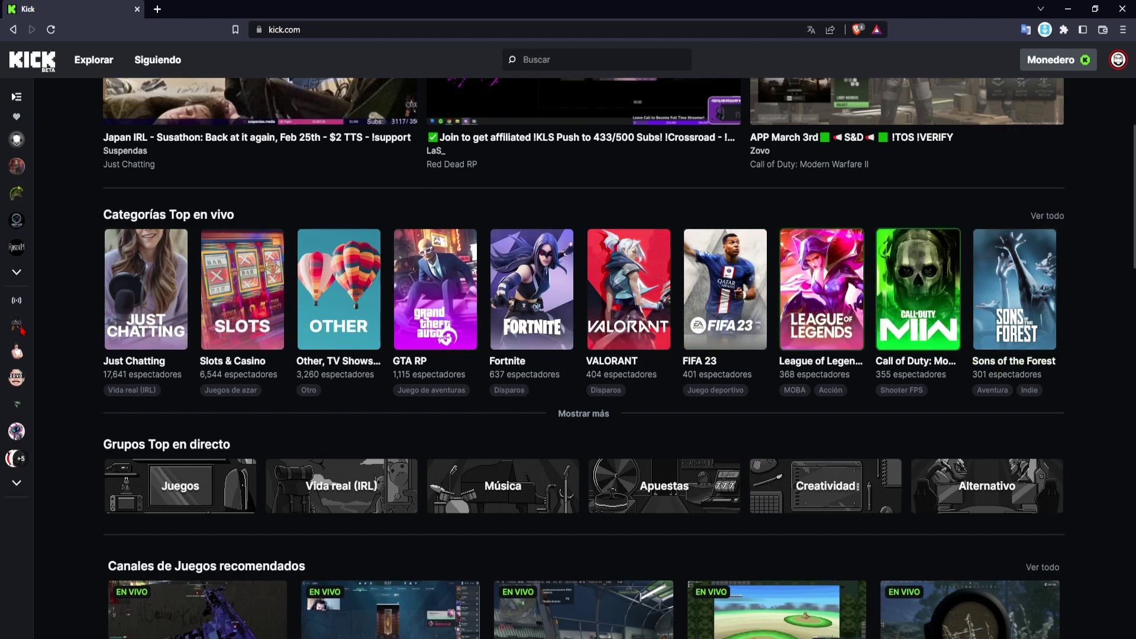
scroll(36, 266, "up", 3)
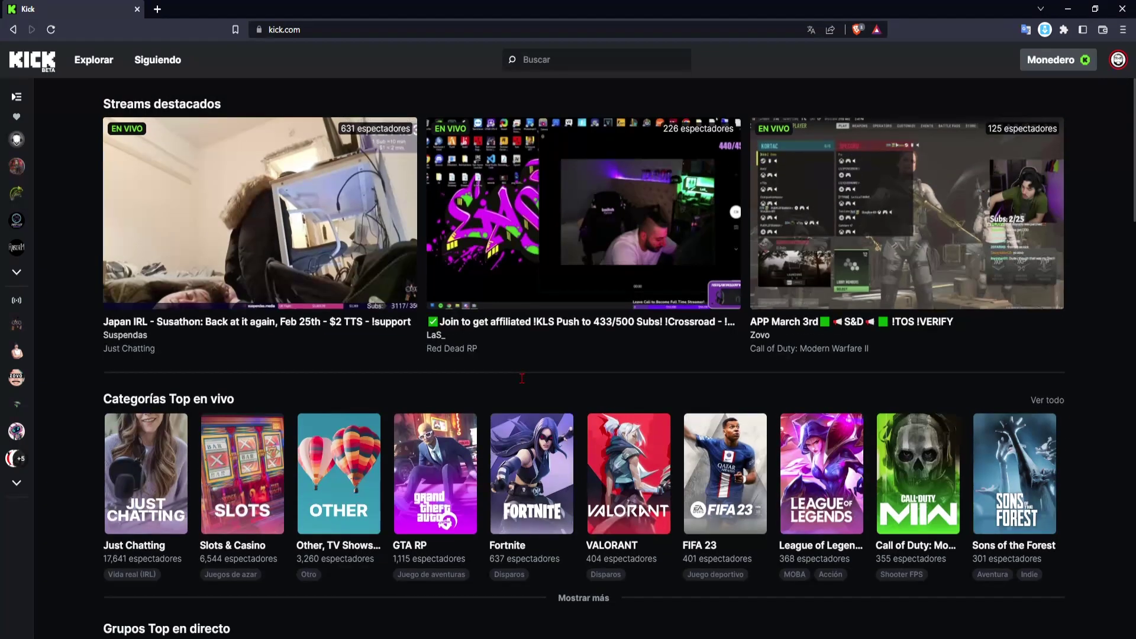
- Open Explorar and pick the Juegos category with GTA RP and Fortnite recommendations
left_click(101, 64)
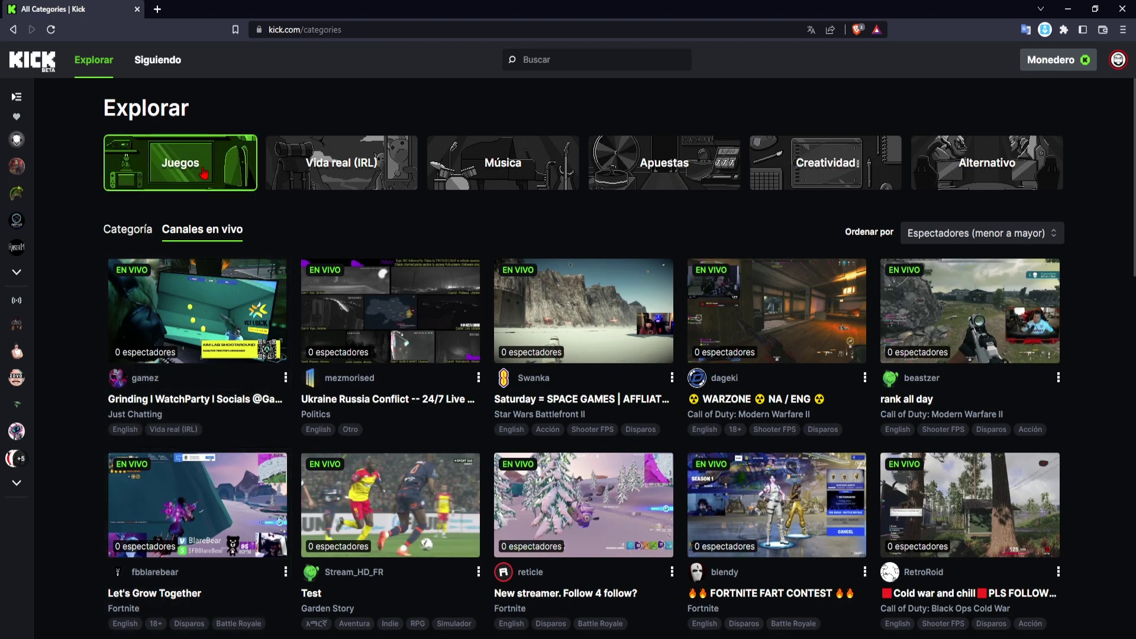
left_click(201, 170)
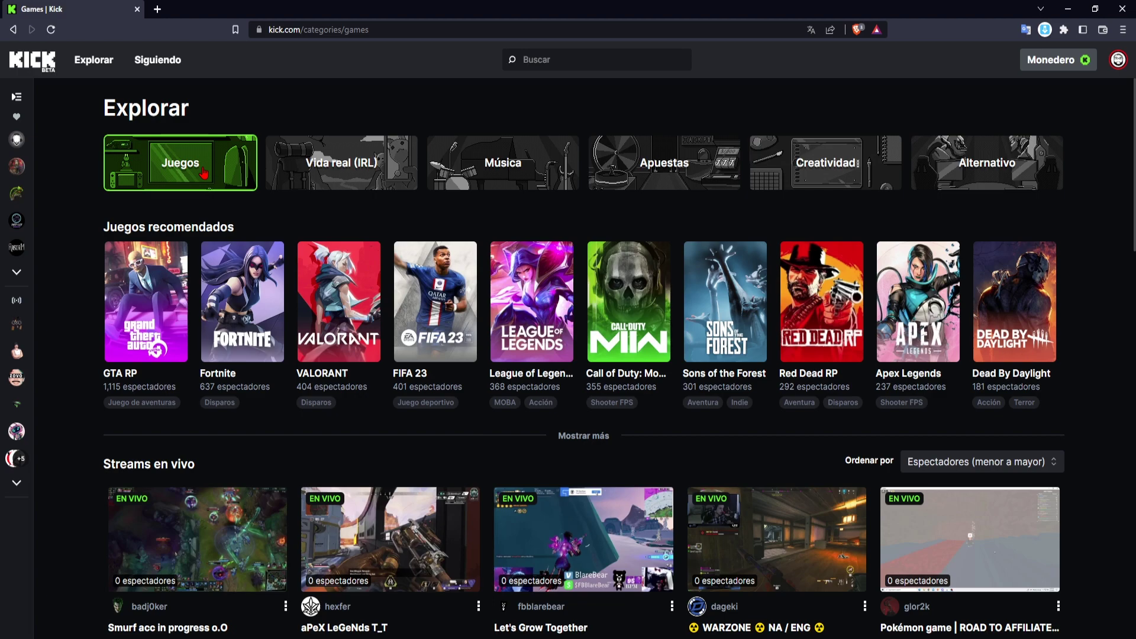
- Switch through Vida real (IRL) and Música, ending on Apuestas
left_click(309, 174)
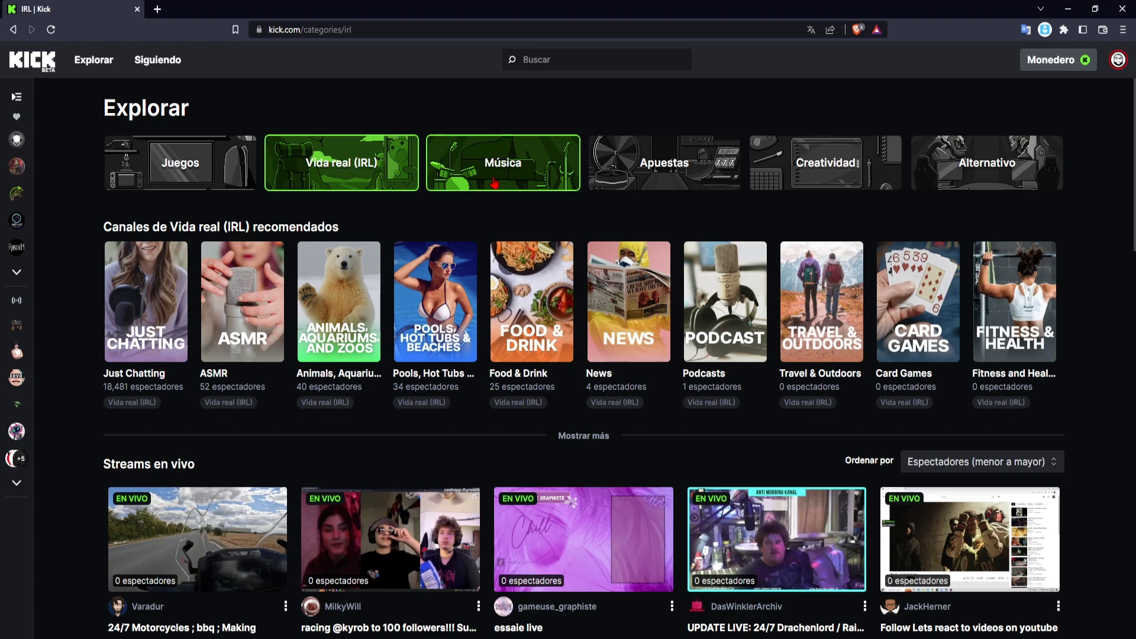
left_click(494, 183)
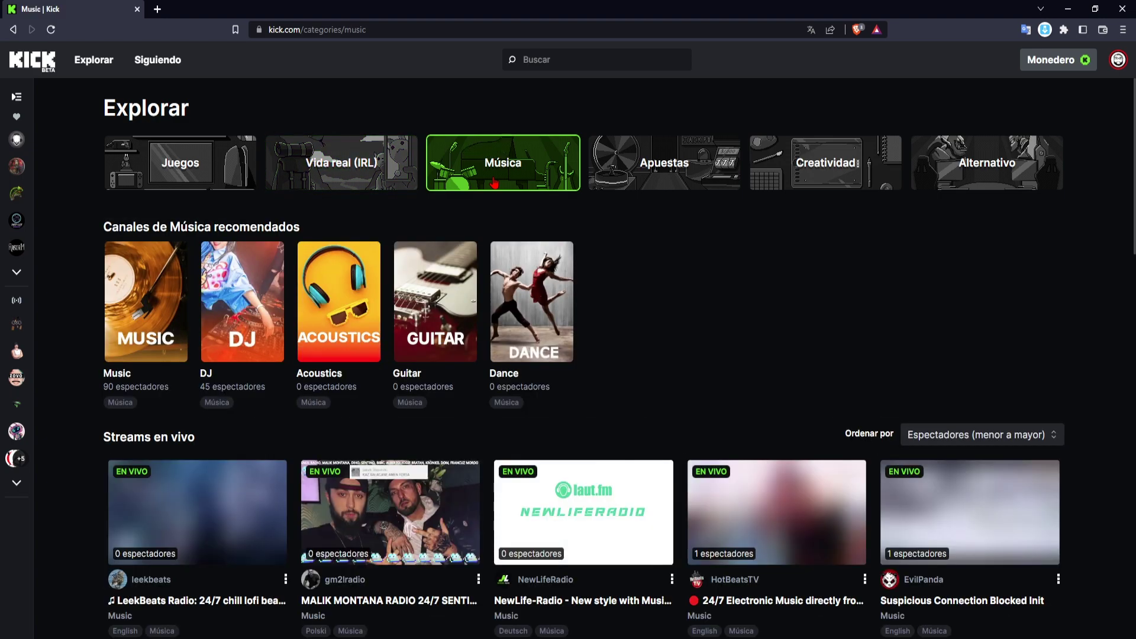
left_click(644, 185)
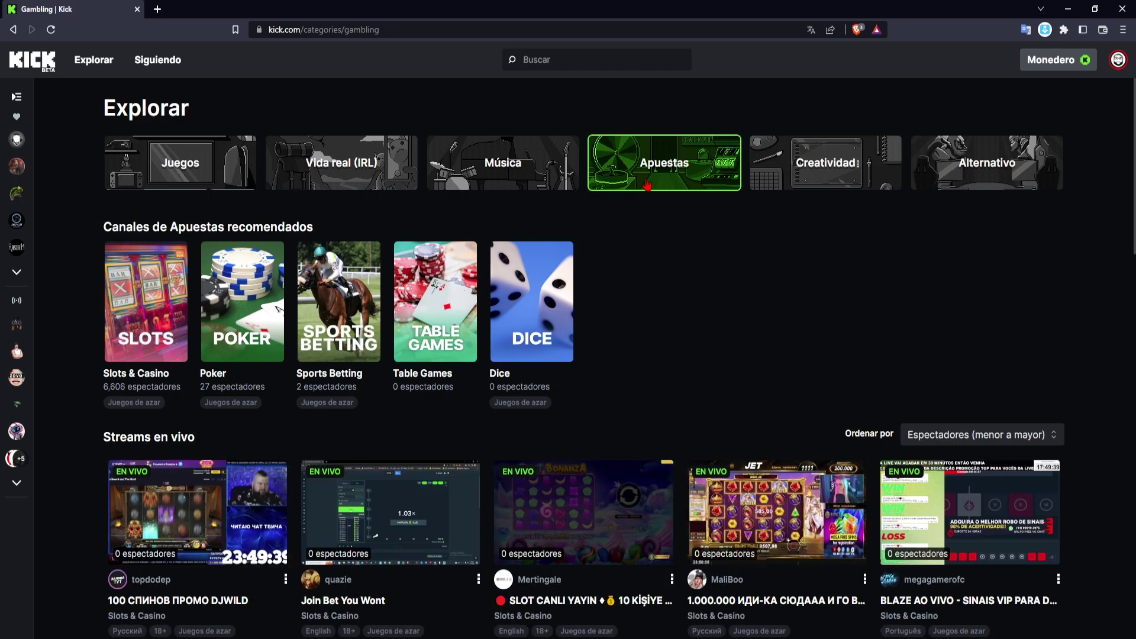
- Browse the Creatividad category, then move to Alternativo
left_click(793, 180)
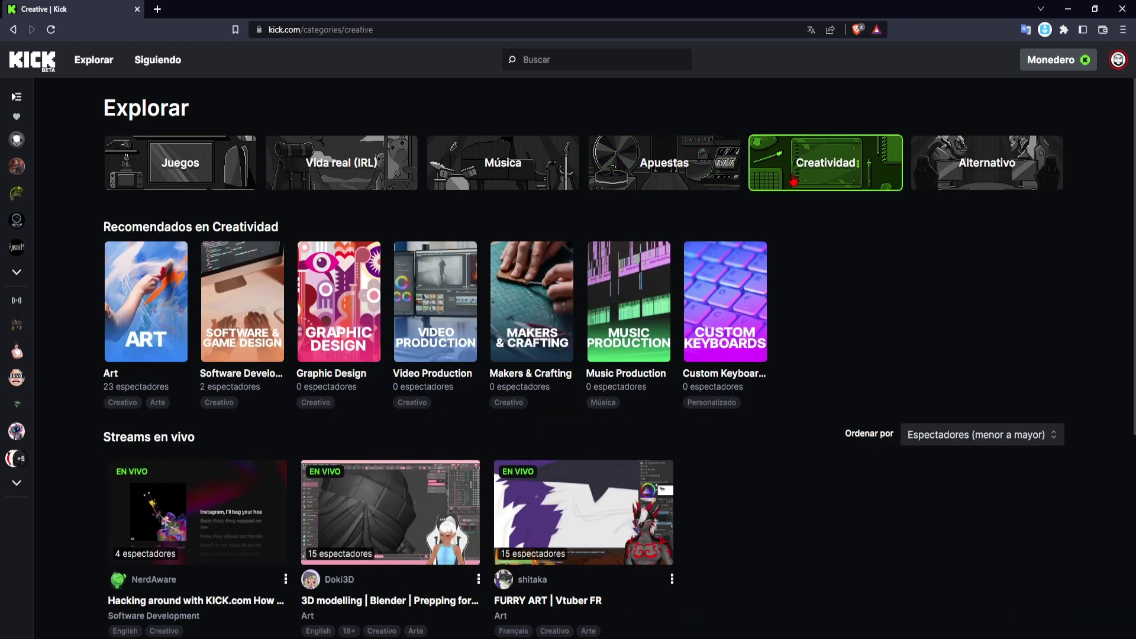
left_click(958, 178)
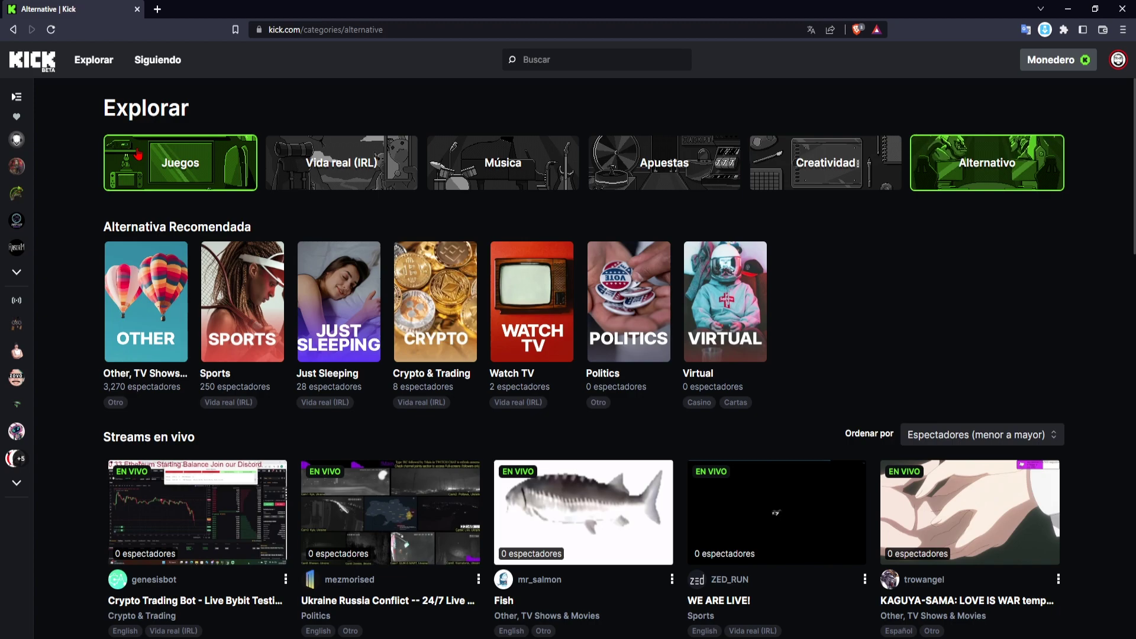
- Return to Juegos, recommending GTA RP, Fortnite, FIFA 23 and VALORANT
left_click(137, 154)
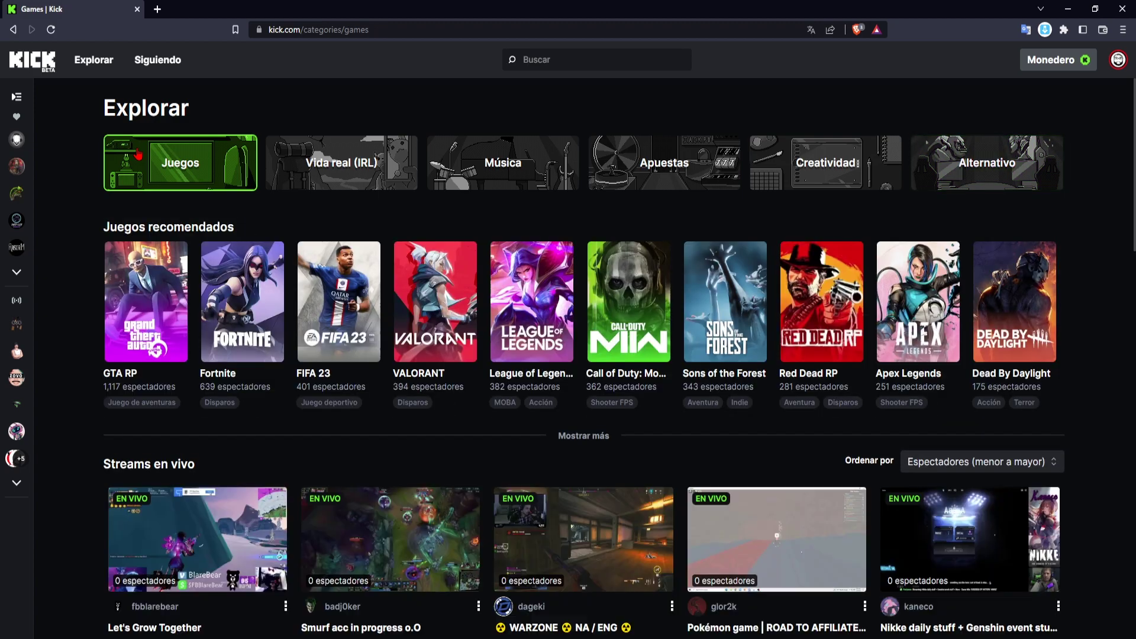